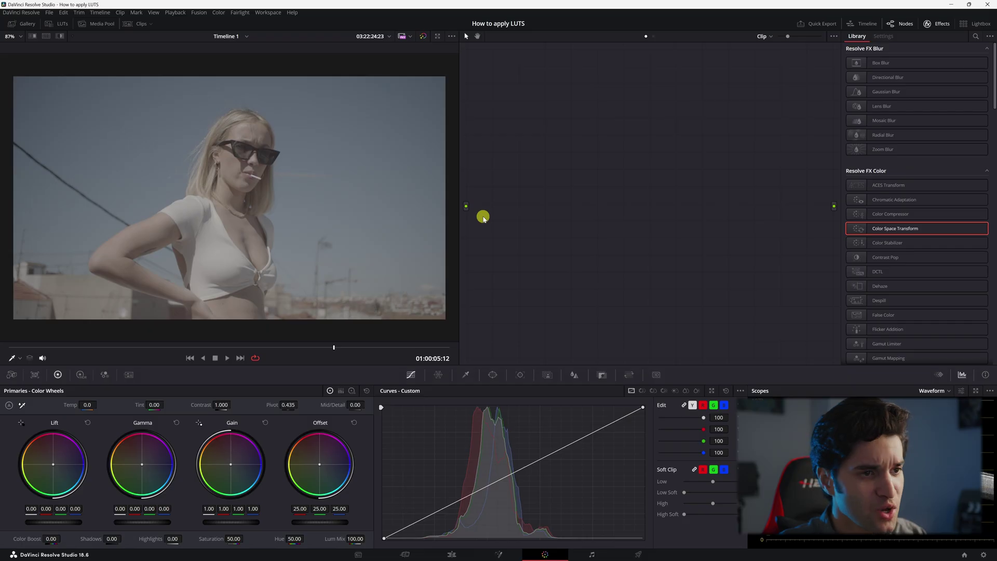
# Add serial node 01 and apply a Color Space Transform to it.
pyautogui.hotkey('alt', 's')
pyautogui.moveTo(524, 106); pyautogui.dragTo(615, 190)
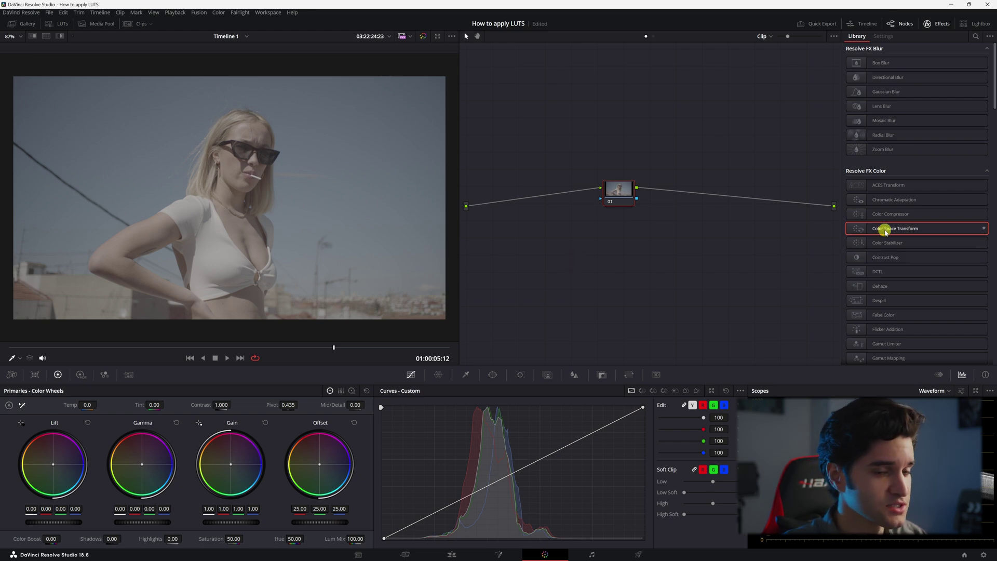
pyautogui.moveTo(885, 232); pyautogui.dragTo(619, 187)
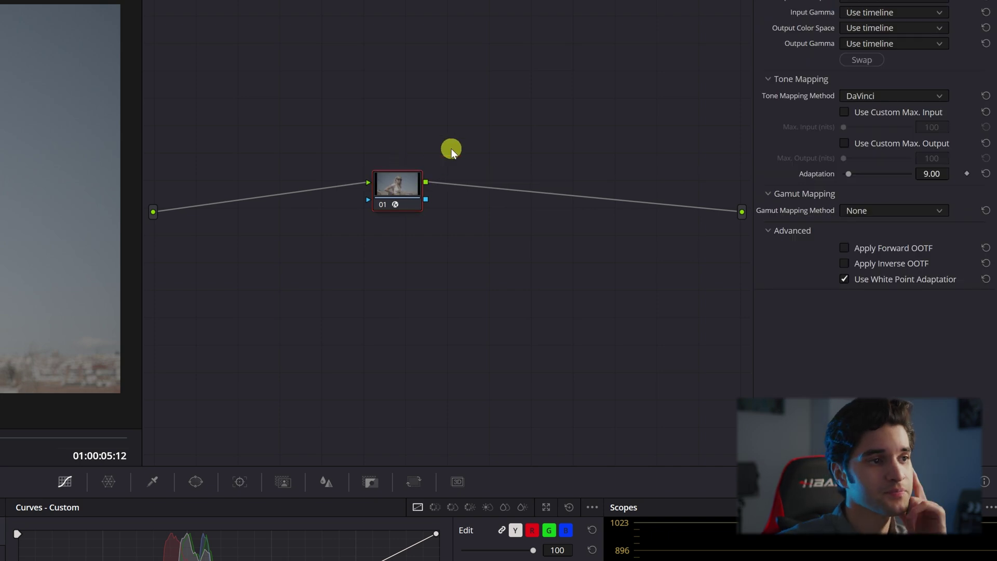
# Set the CST input to ARRI Wide Gamut 3 and ARRI LogC3 gamma, then check project color management.
pyautogui.click(878, 68)
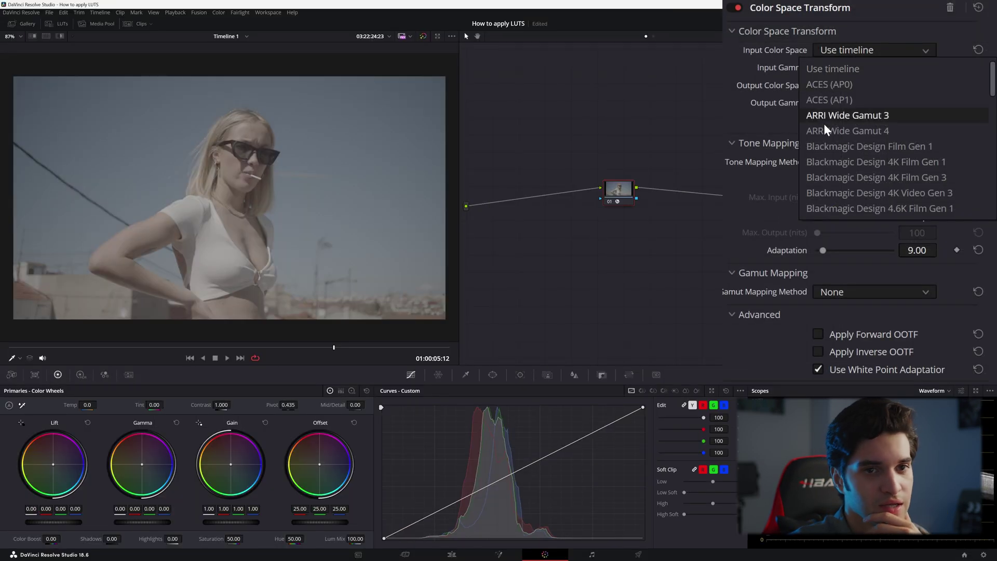
pyautogui.click(857, 115)
pyautogui.click(871, 68)
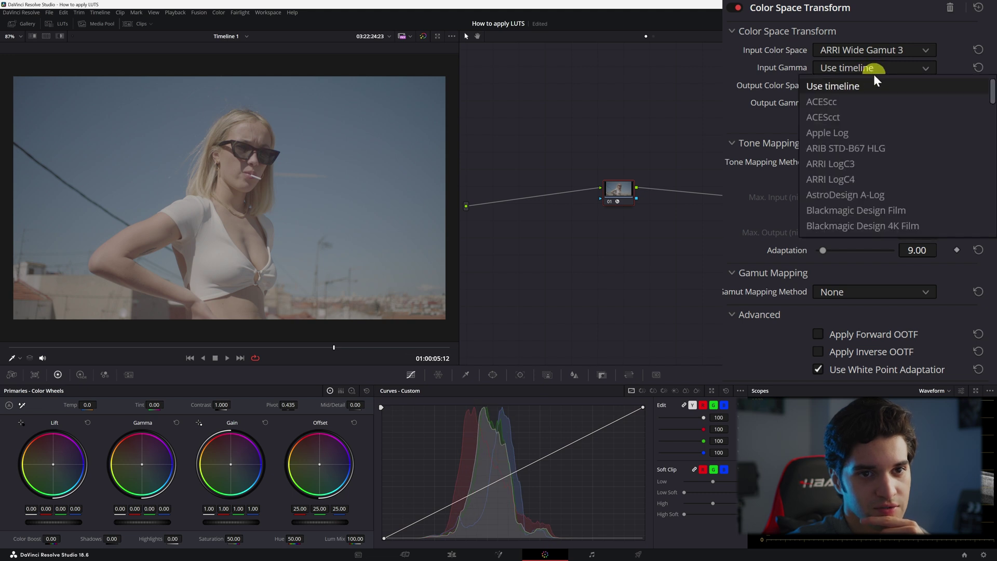
pyautogui.click(871, 163)
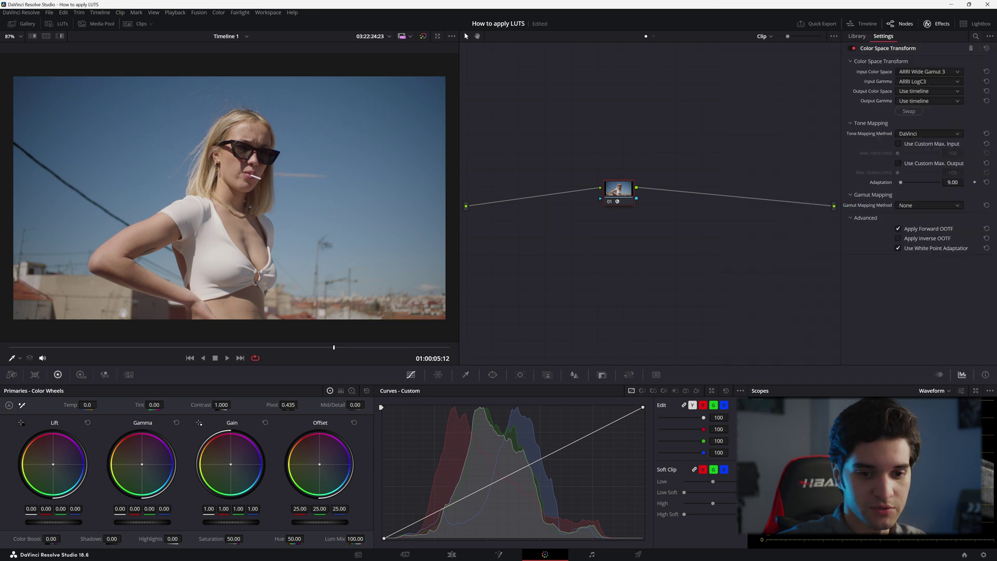
pyautogui.click(983, 555)
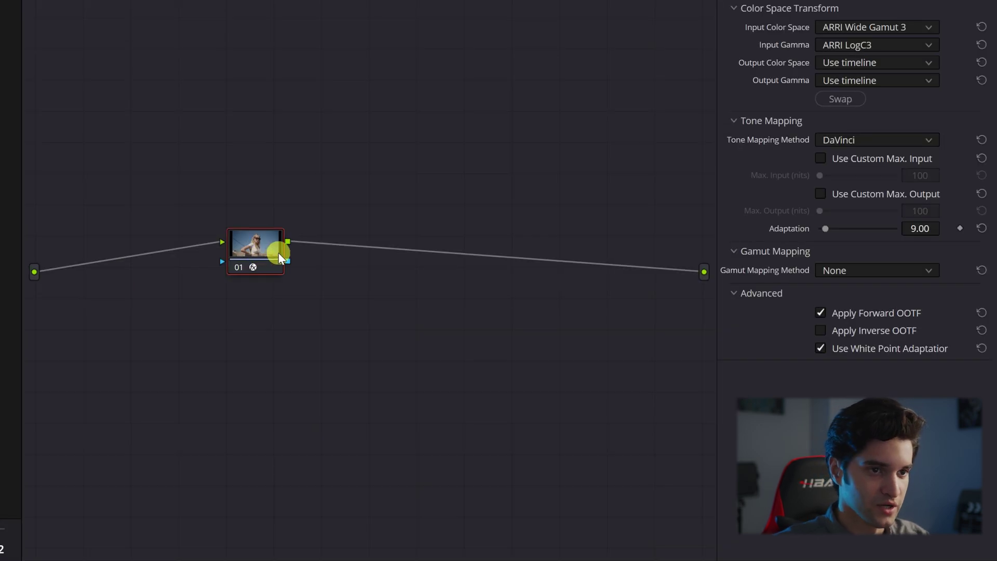
# Add node 02 with a Color Space Transform whose output gamma is Cineon Film Log.
pyautogui.hotkey('alt', 's')
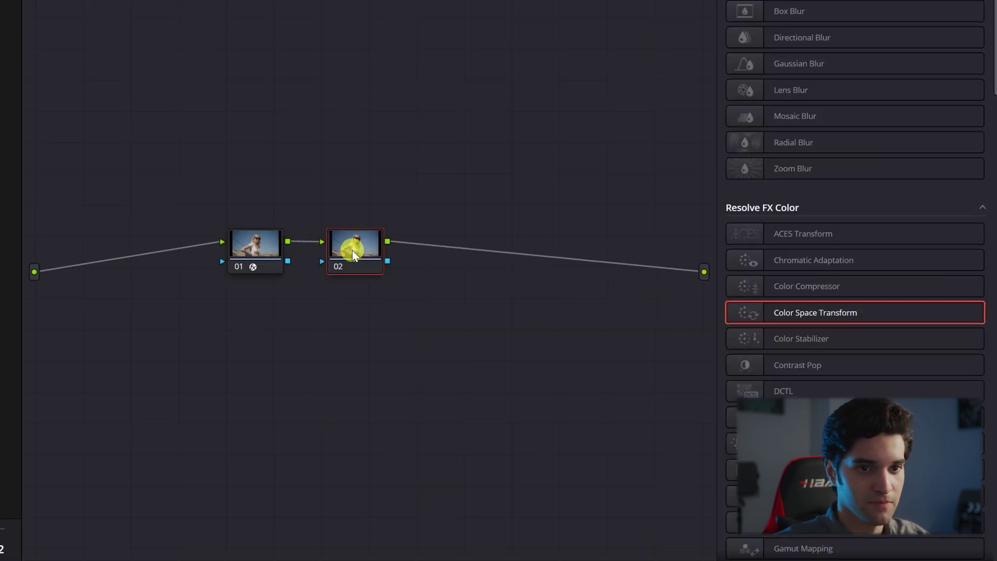
pyautogui.moveTo(802, 316); pyautogui.dragTo(360, 246)
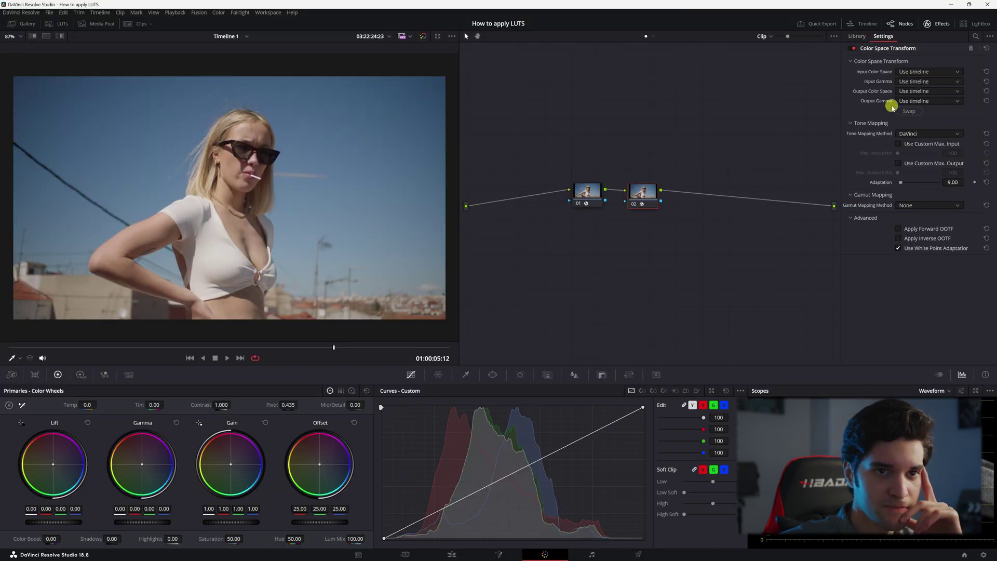
pyautogui.click(912, 100)
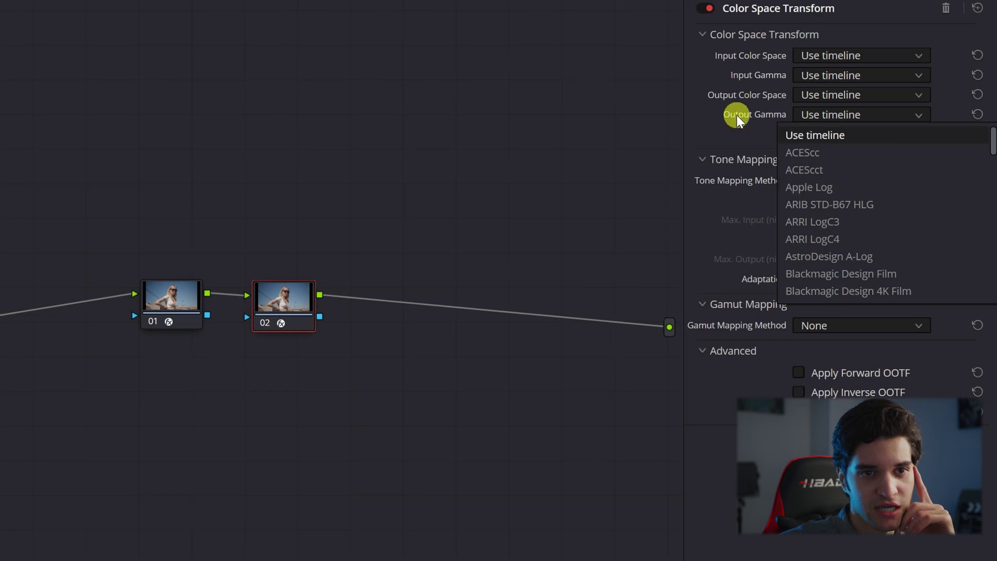
pyautogui.scroll(-5, 877, 257)
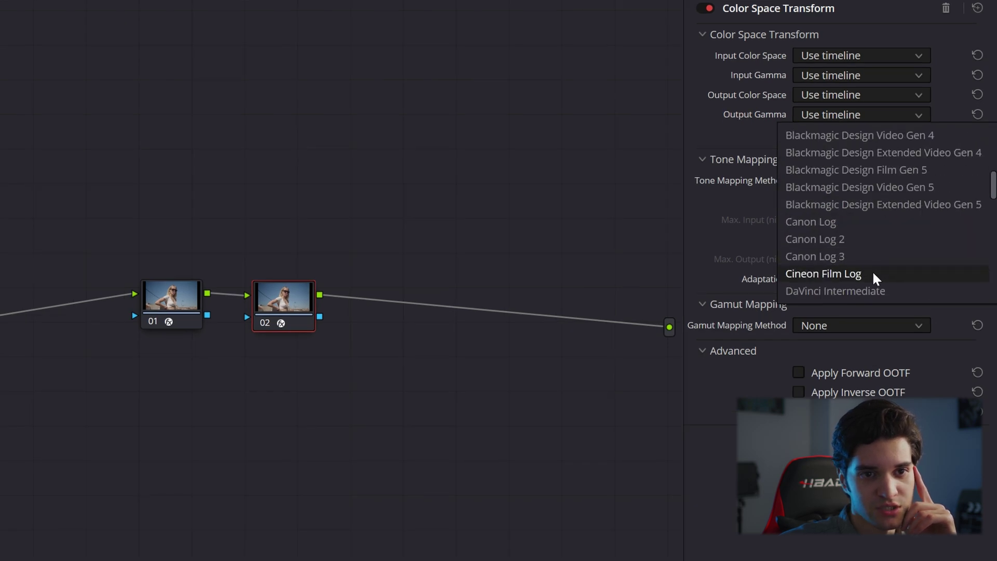
pyautogui.click(868, 273)
pyautogui.click(309, 293)
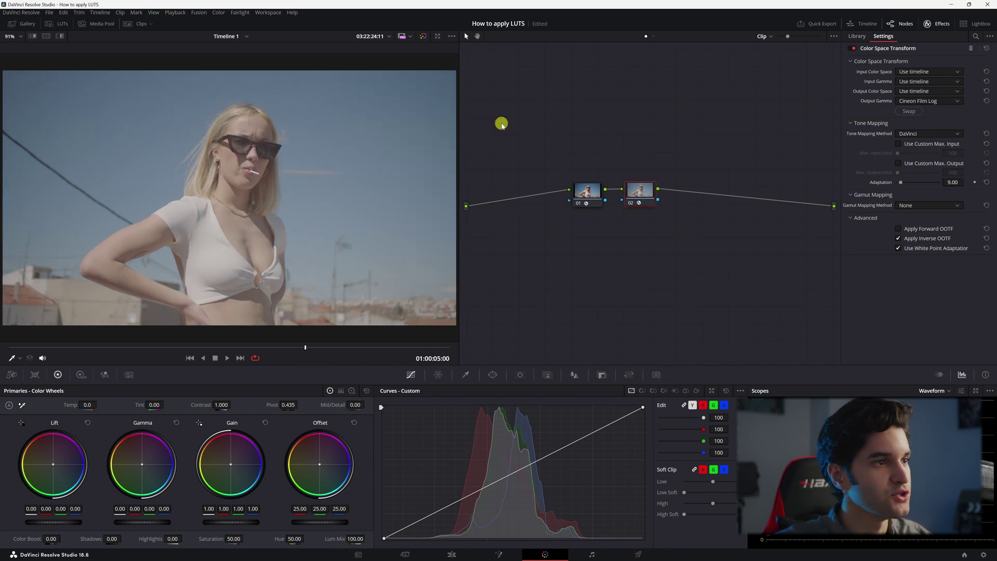
# Switch the viewer to already-graded clip 02 from the clip strip and select its node 02.
pyautogui.click(137, 23)
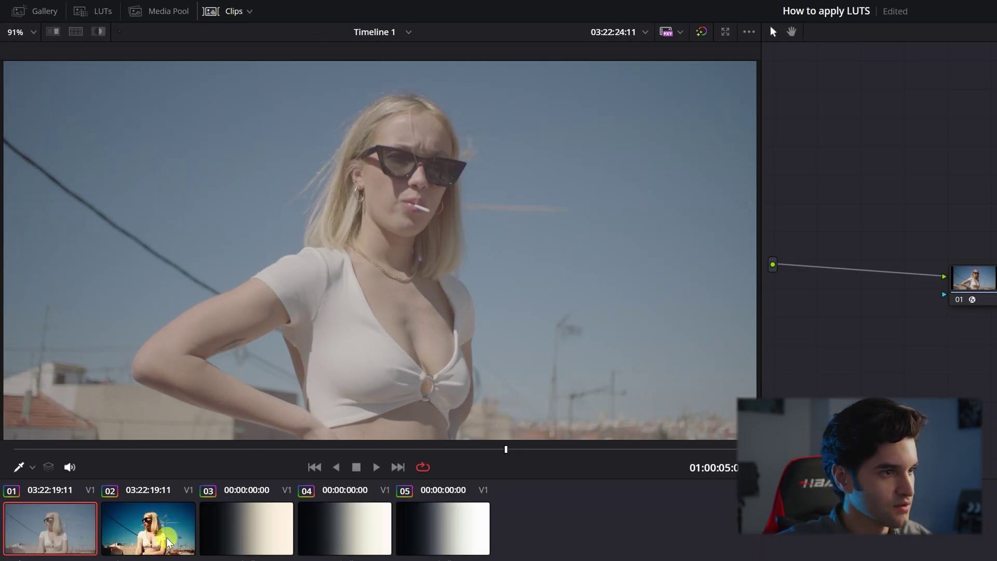
pyautogui.click(168, 542)
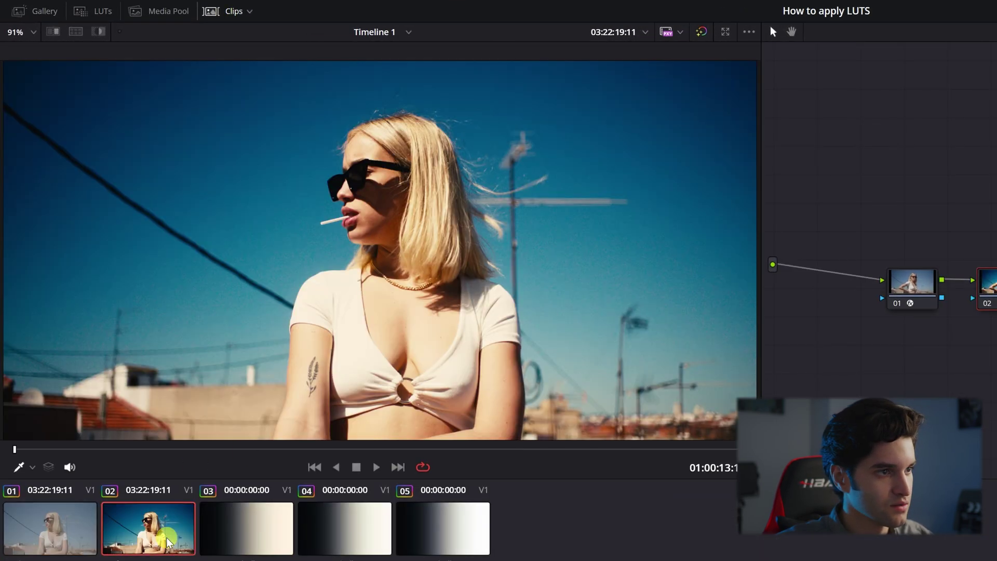
pyautogui.click(226, 11)
pyautogui.click(989, 288)
pyautogui.moveTo(601, 196); pyautogui.dragTo(601, 197)
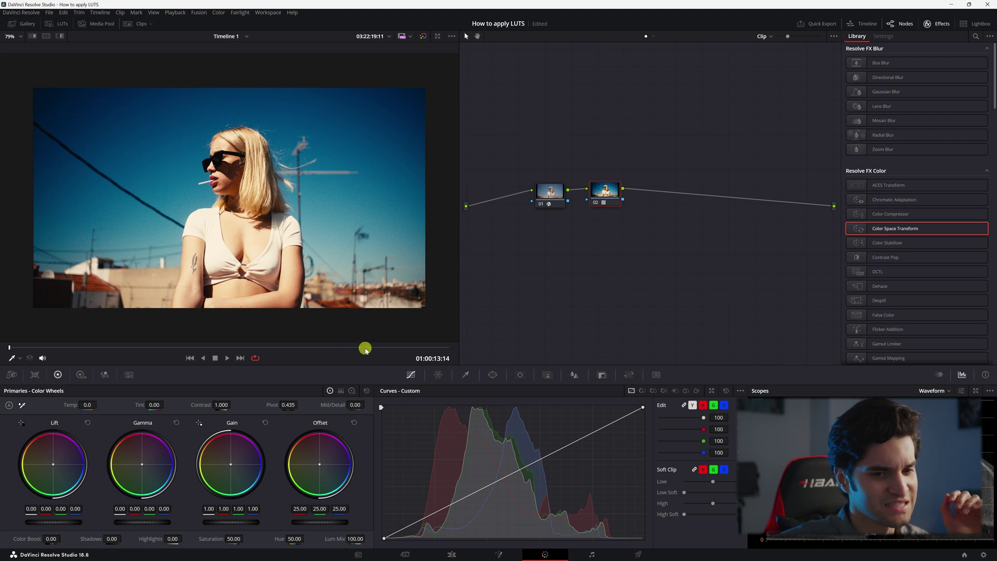
pyautogui.scroll(1, 362, 281)
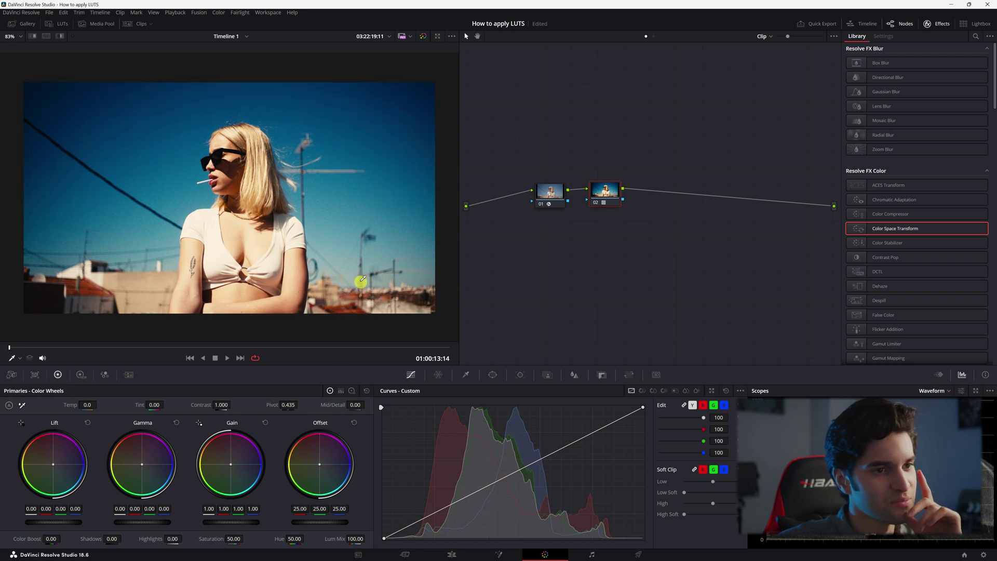
# Add node 03 and apply the Rec709 Kodak 2383 D55 Film Looks LUT to it.
pyautogui.click(136, 25)
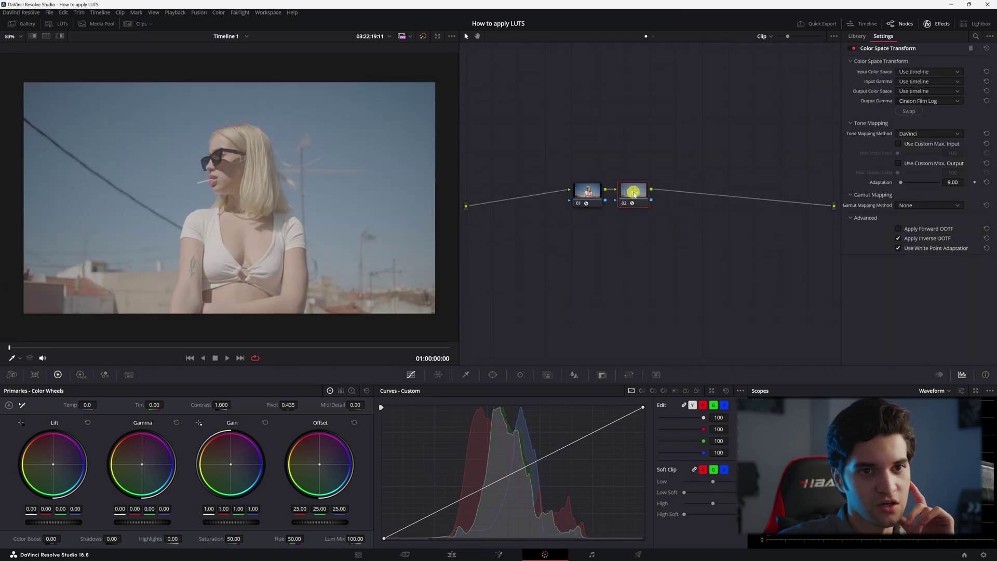
pyautogui.moveTo(641, 194); pyautogui.dragTo(638, 194)
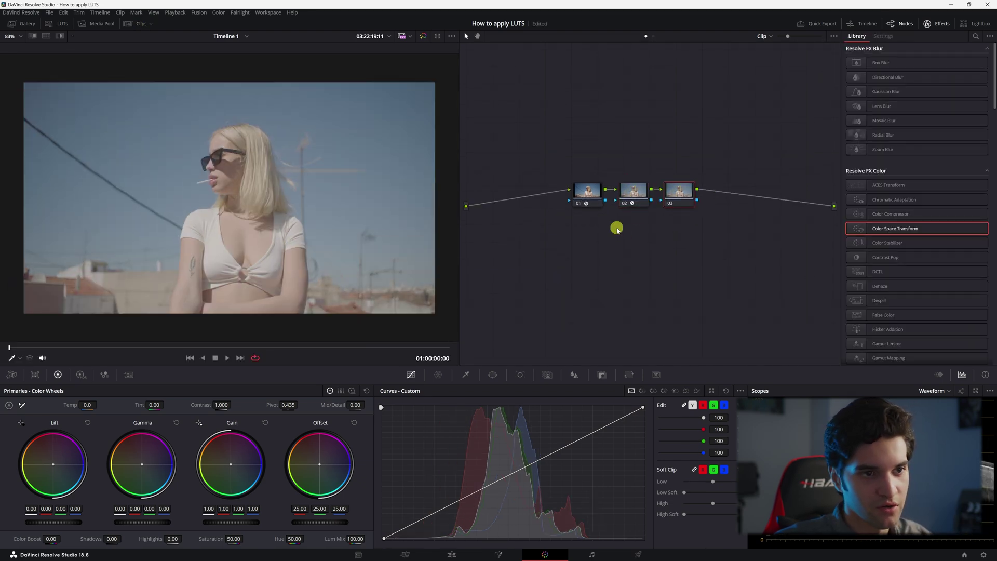
pyautogui.moveTo(689, 192); pyautogui.dragTo(698, 192)
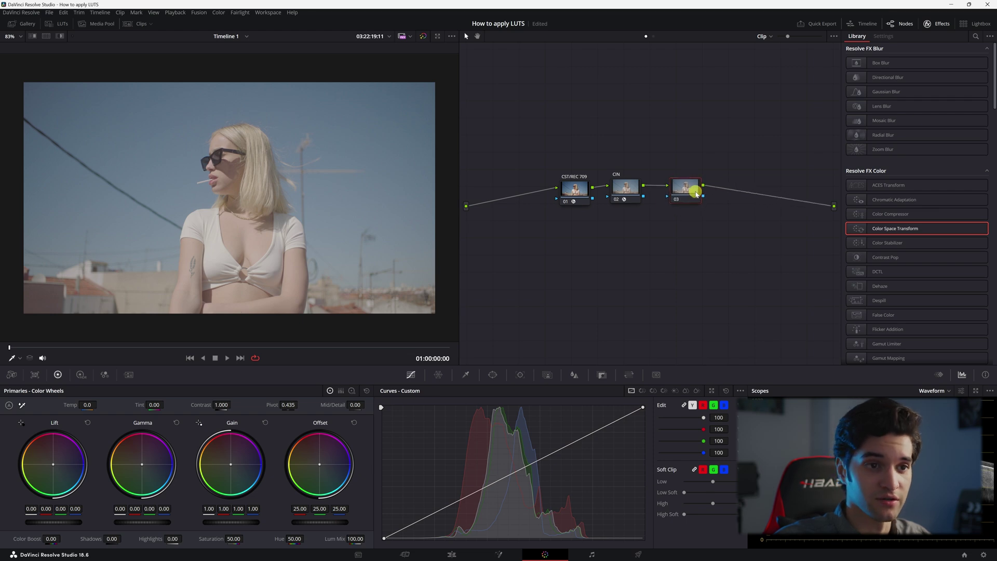
pyautogui.click(59, 23)
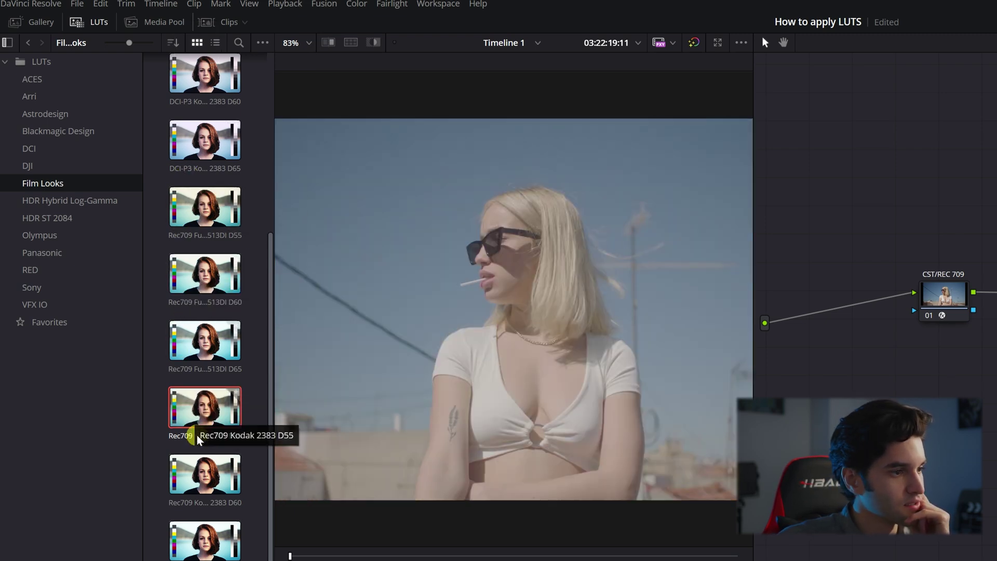
pyautogui.click(263, 43)
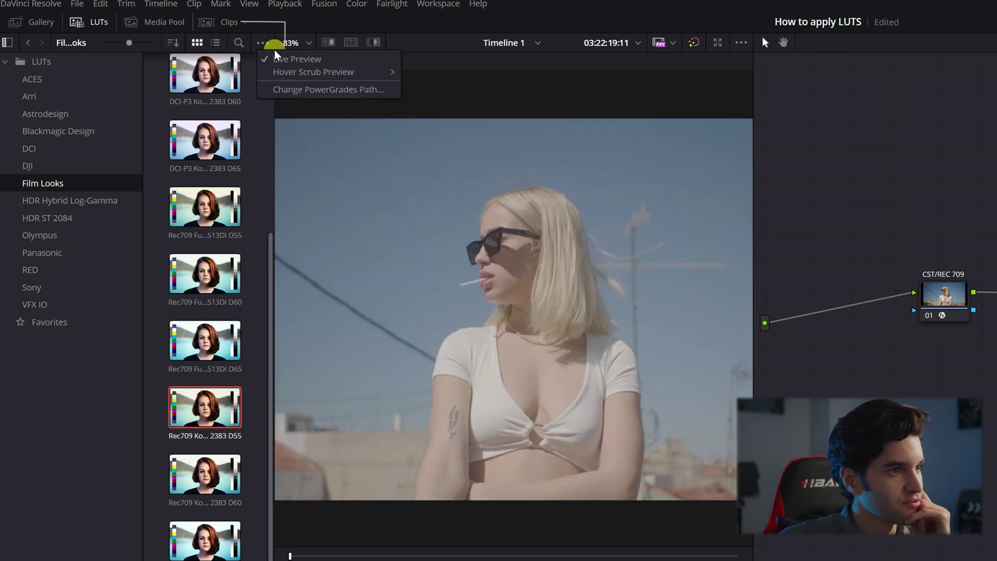
pyautogui.scroll(-1, 191, 384)
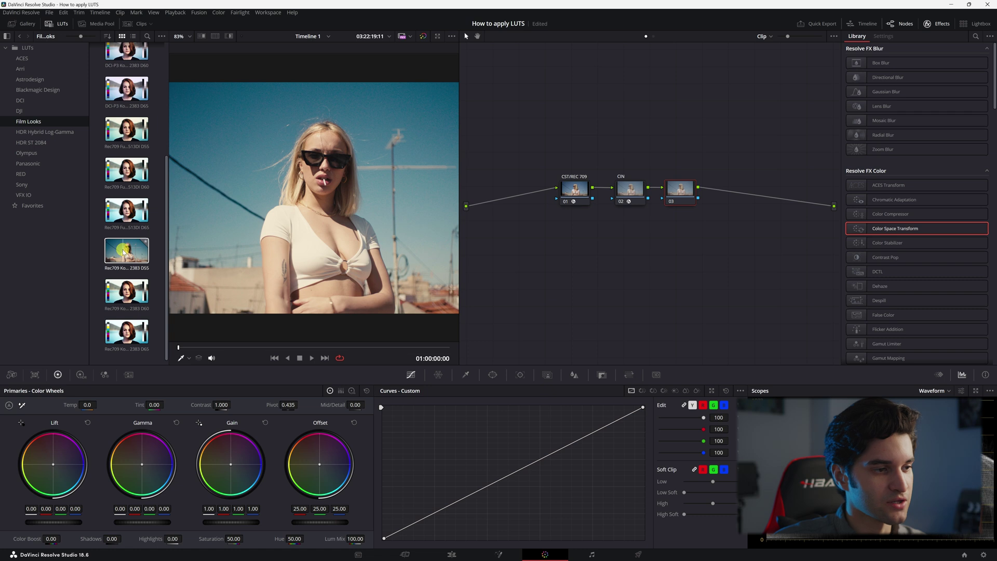
pyautogui.moveTo(123, 252); pyautogui.dragTo(681, 190)
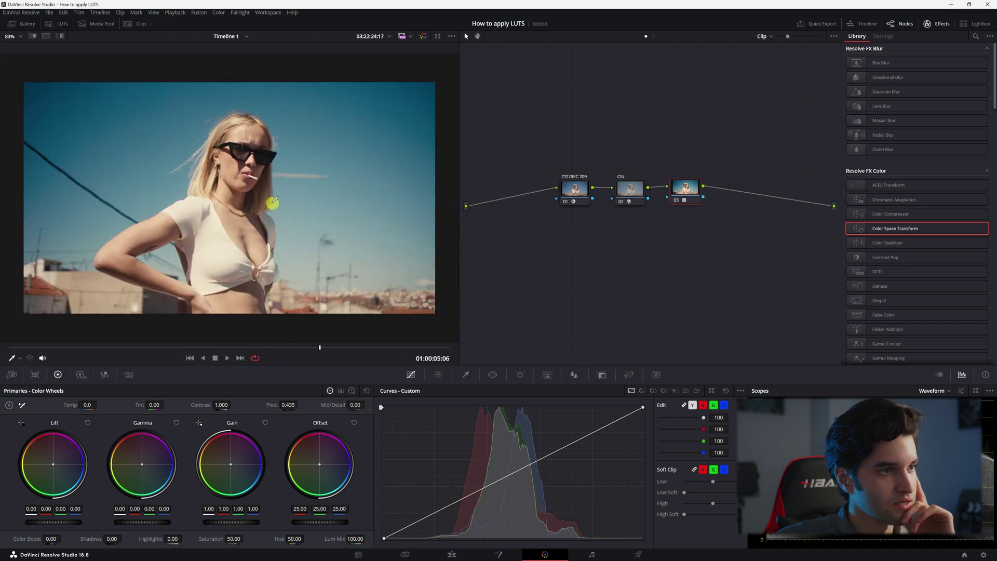
# Compare clip 01 against the second clip in the clip strip, then return to clip 01.
pyautogui.click(146, 27)
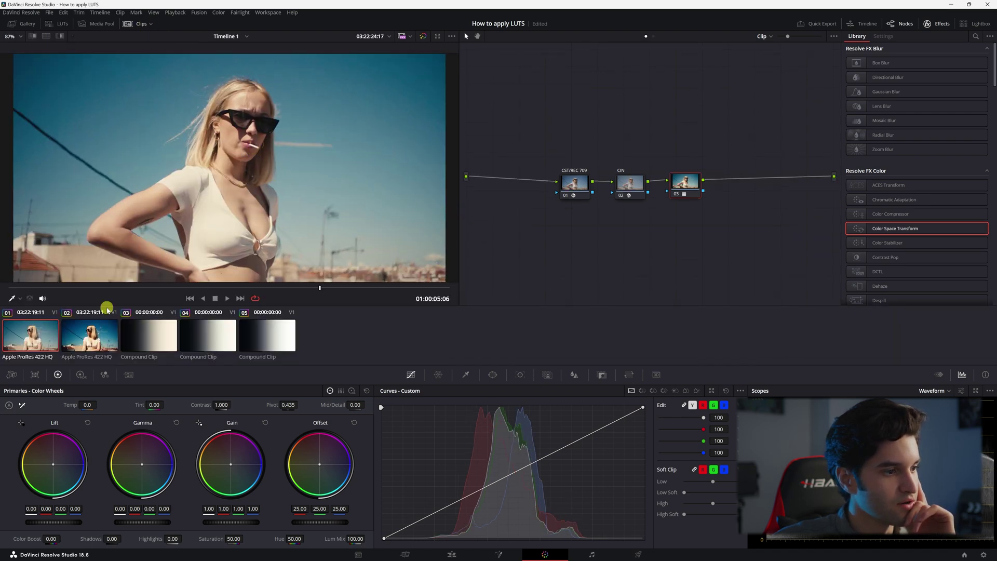
pyautogui.click(83, 335)
pyautogui.click(57, 335)
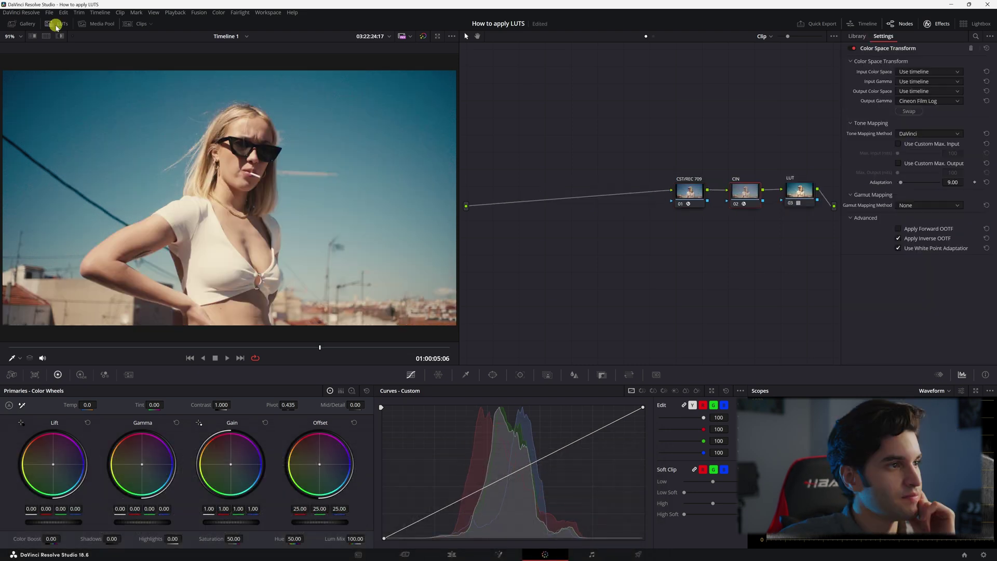
# Reveal the Rec709 Kodak 2383 D55 LUT's .cube file on disk from the LUT browser.
pyautogui.click(56, 24)
pyautogui.click(121, 257)
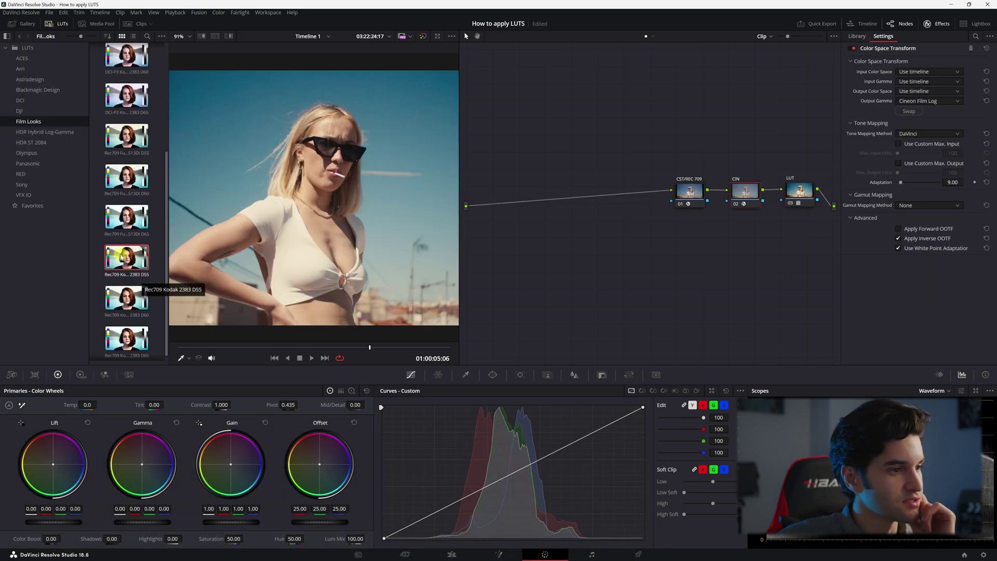
pyautogui.rightClick(133, 256)
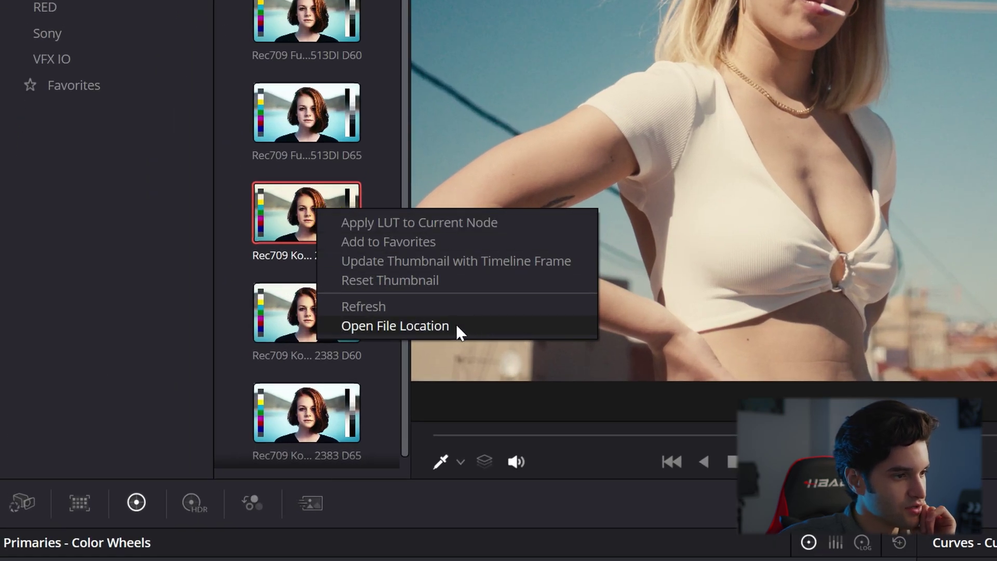
pyautogui.click(455, 324)
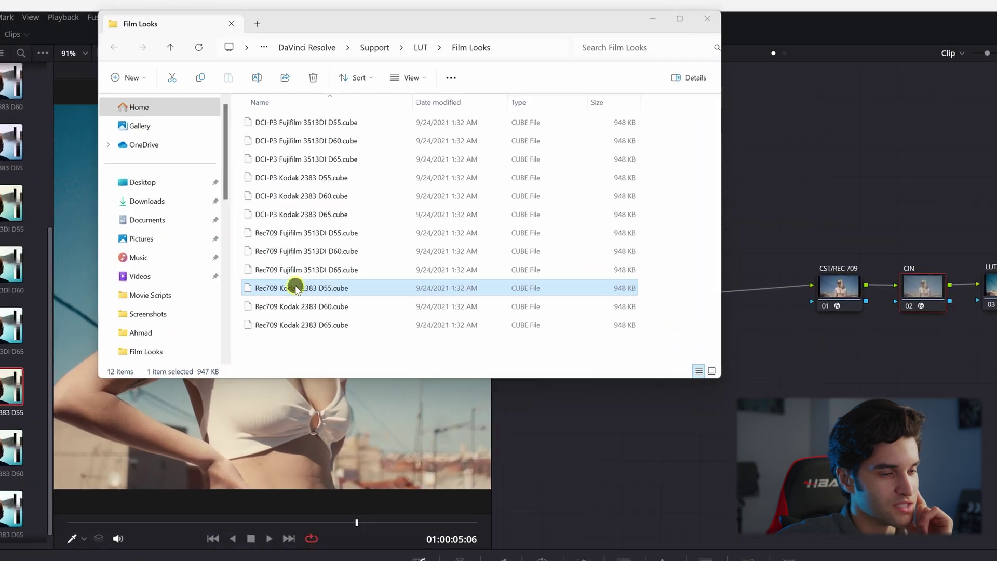
# Open the Rec709 Kodak .cube LUT file in Notepad to view its contents.
pyautogui.rightClick(330, 192)
pyautogui.moveTo(398, 374)
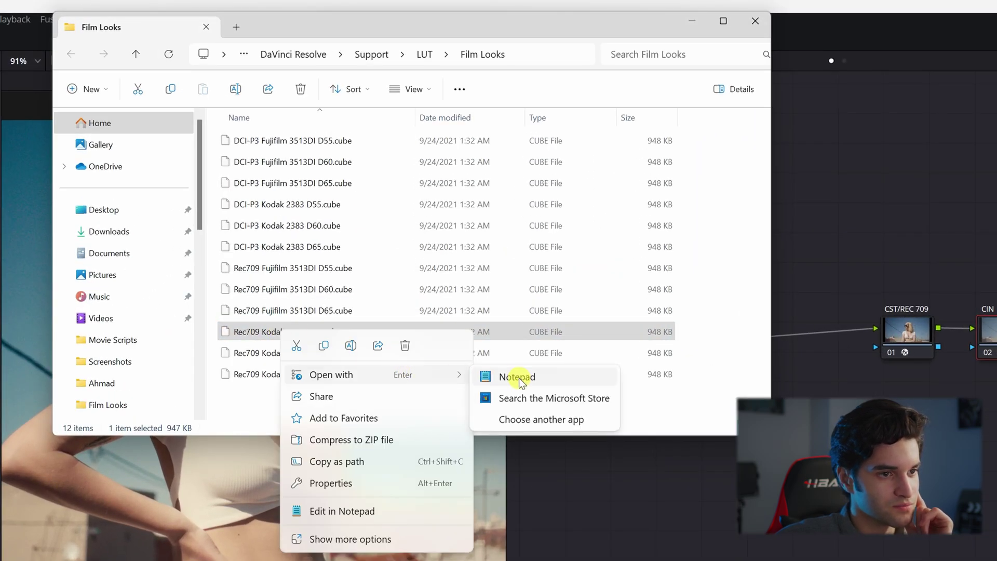
pyautogui.click(506, 373)
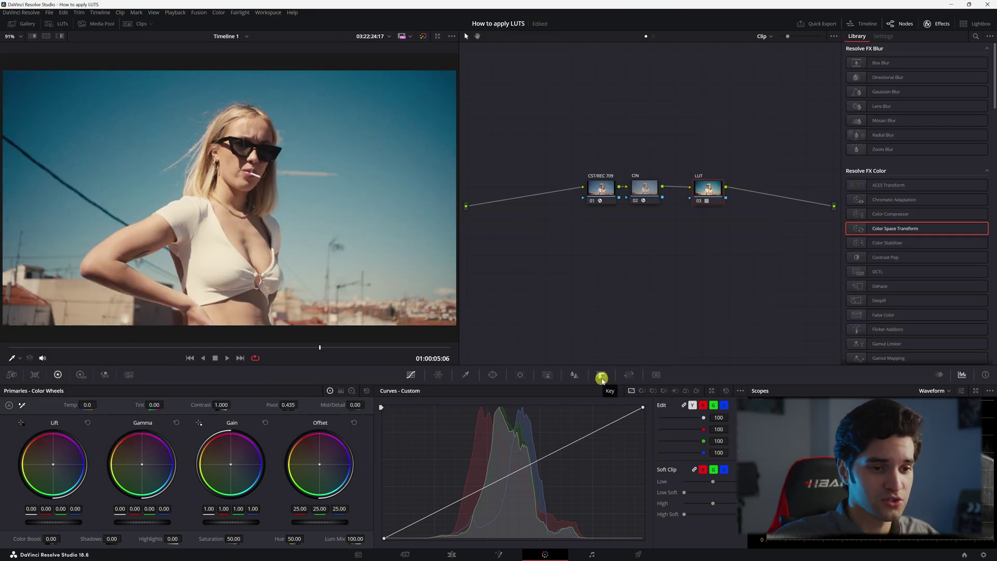
# Drop the LUT node's Key Output Gain to 0, raise it to 2.000, and move CIN beside it.
pyautogui.click(602, 376)
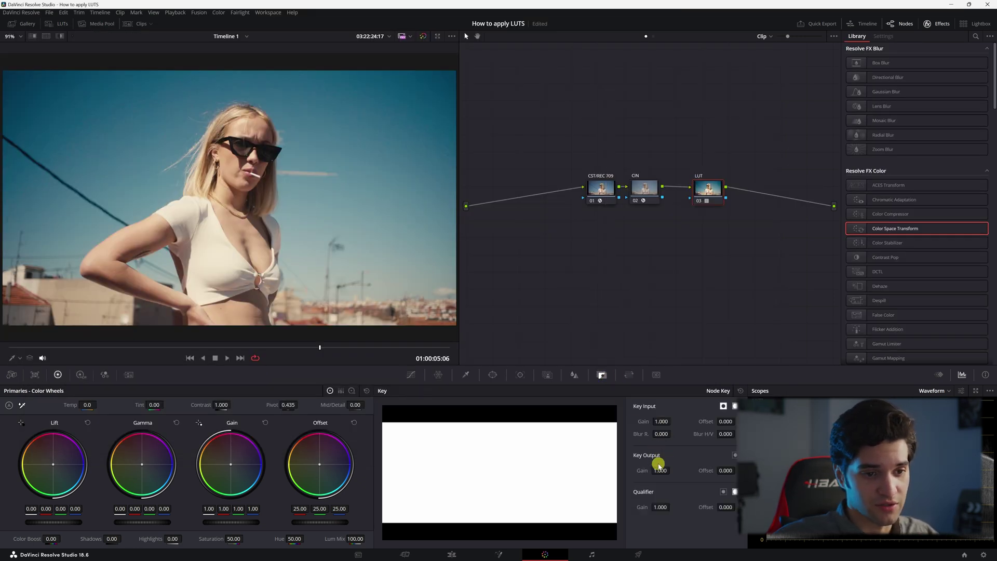
pyautogui.moveTo(575, 418); pyautogui.dragTo(613, 470)
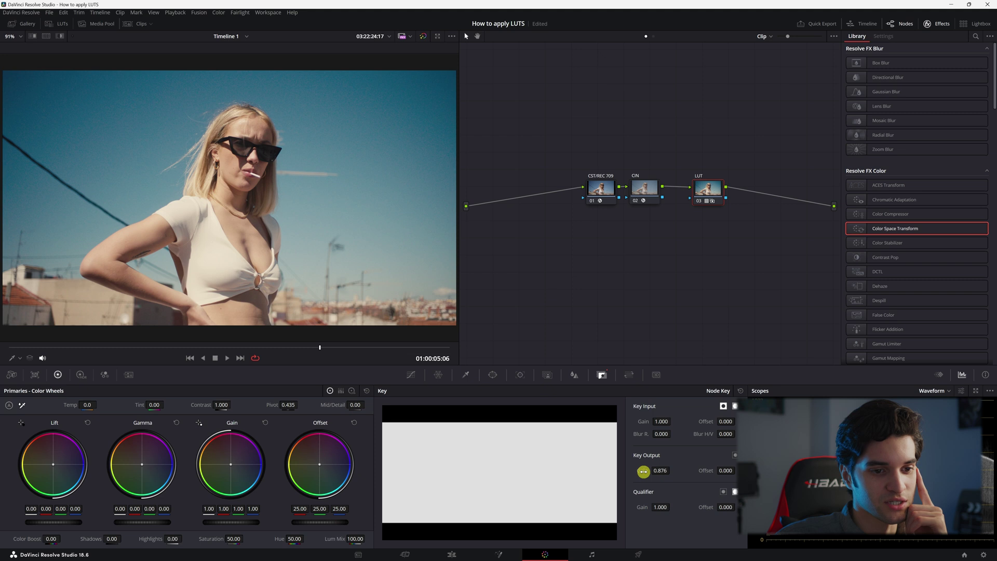
pyautogui.moveTo(643, 471); pyautogui.dragTo(262, 469)
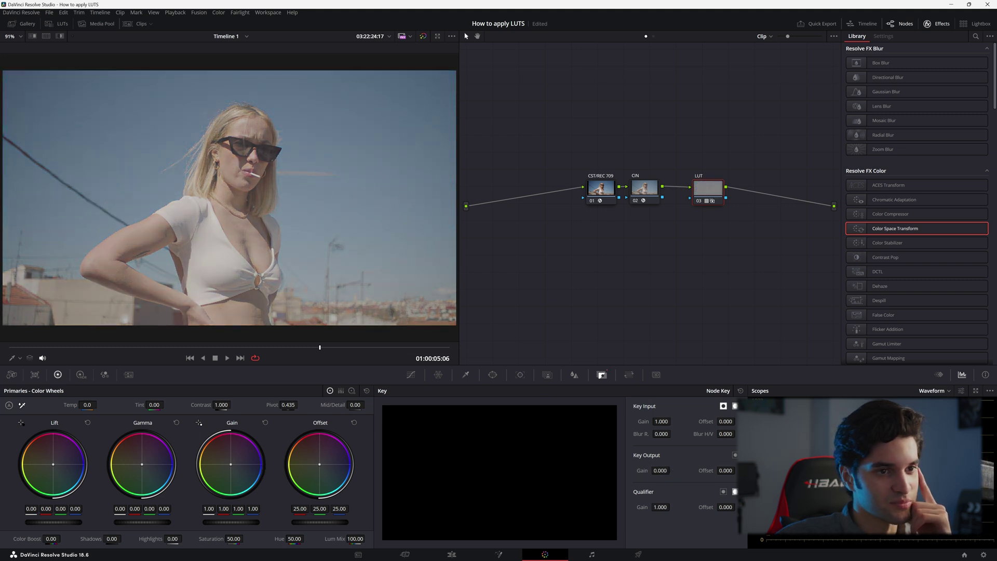
pyautogui.click(649, 190)
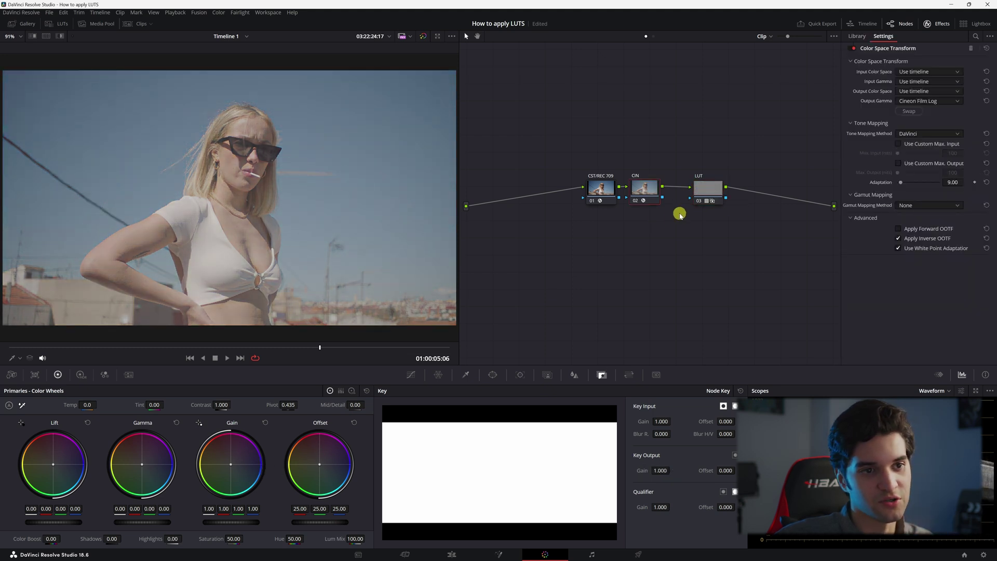
pyautogui.click(705, 187)
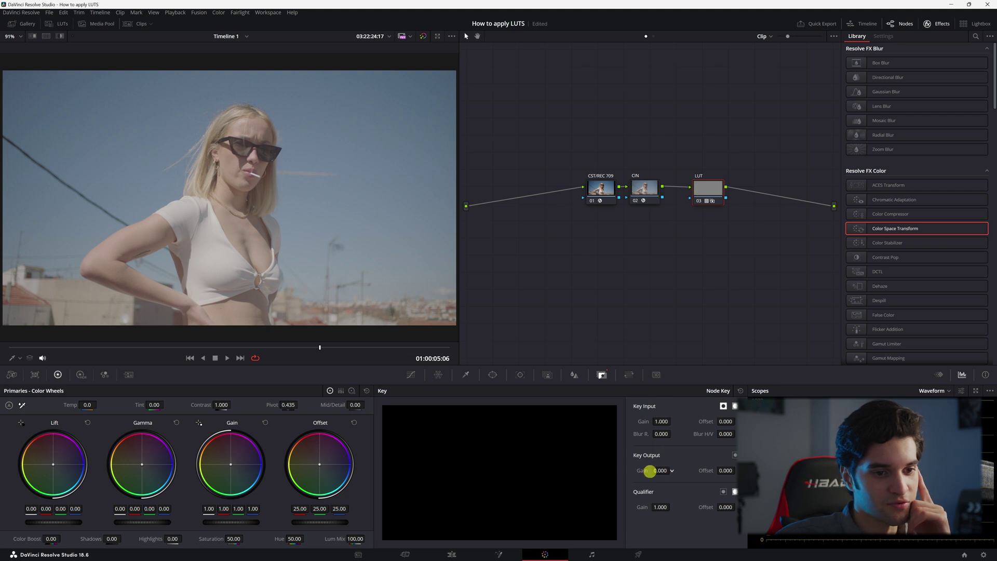
pyautogui.moveTo(649, 470); pyautogui.dragTo(555, 461)
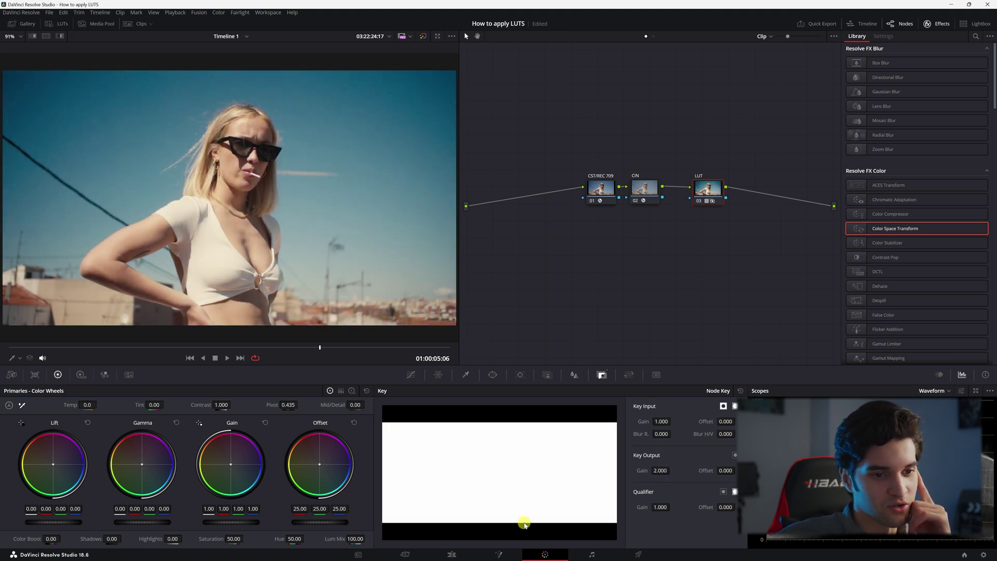
pyautogui.moveTo(646, 189); pyautogui.dragTo(712, 191)
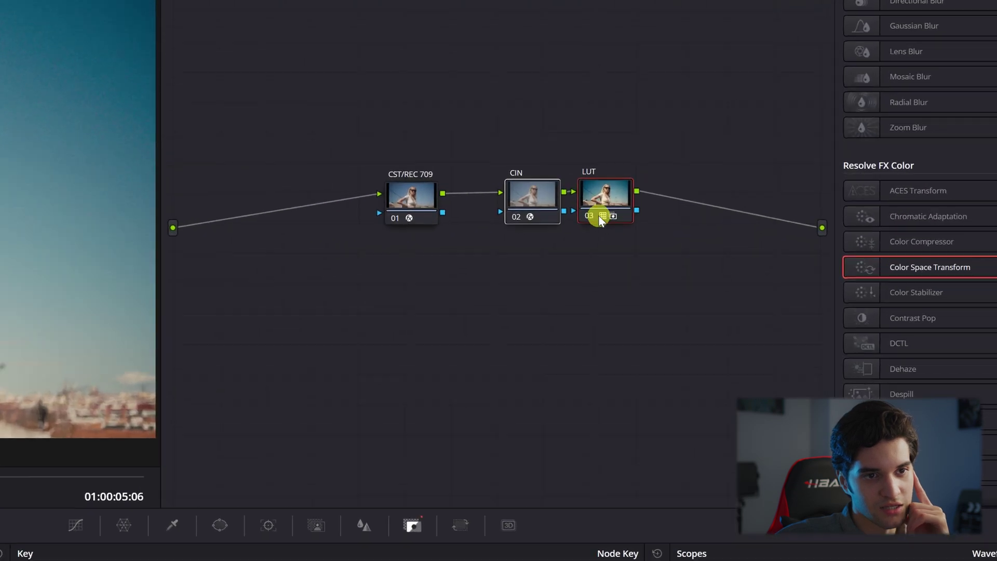
# Combine the CIN and LUT nodes into a single compound node.
pyautogui.rightClick(710, 186)
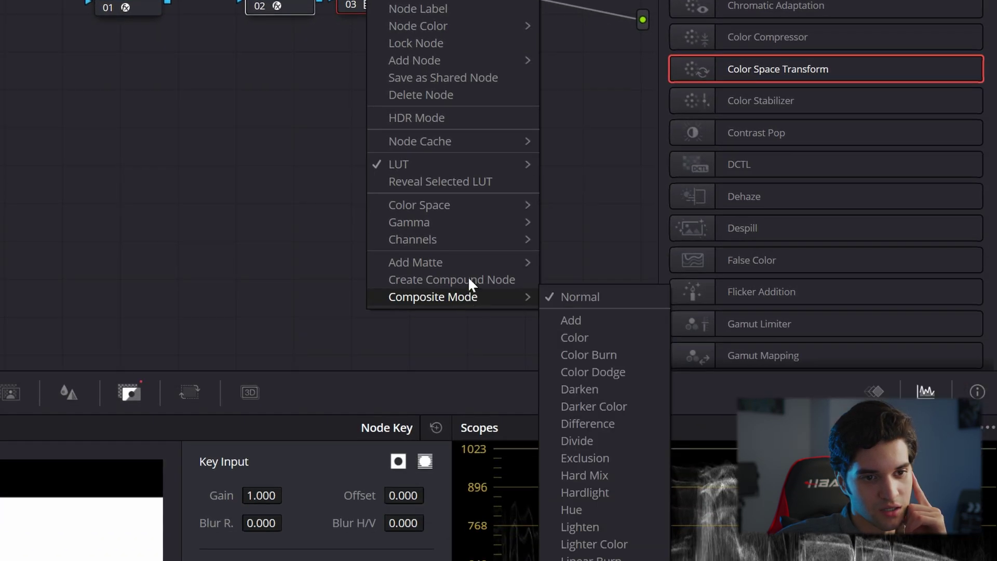
pyautogui.click(640, 500)
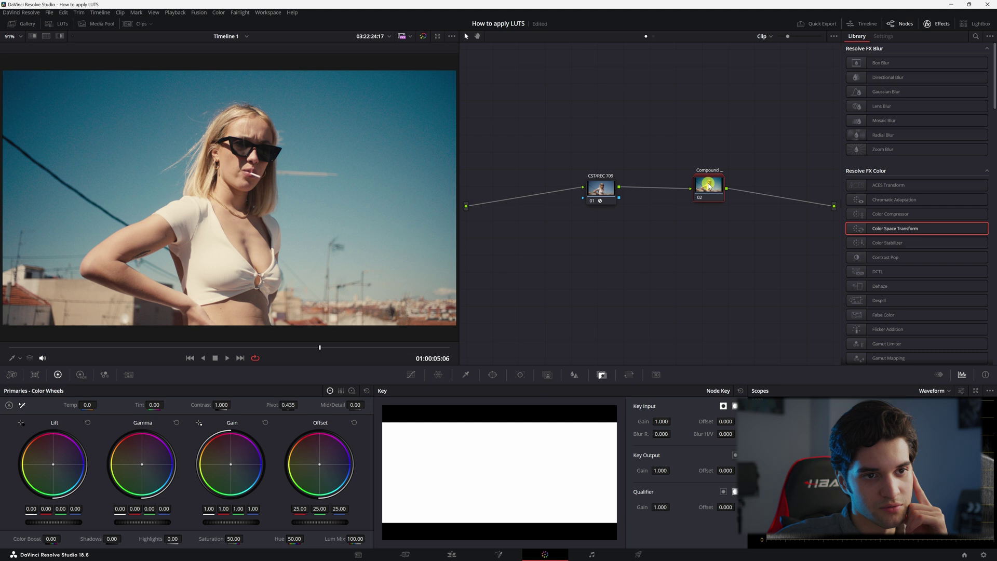
pyautogui.moveTo(709, 186); pyautogui.dragTo(718, 201)
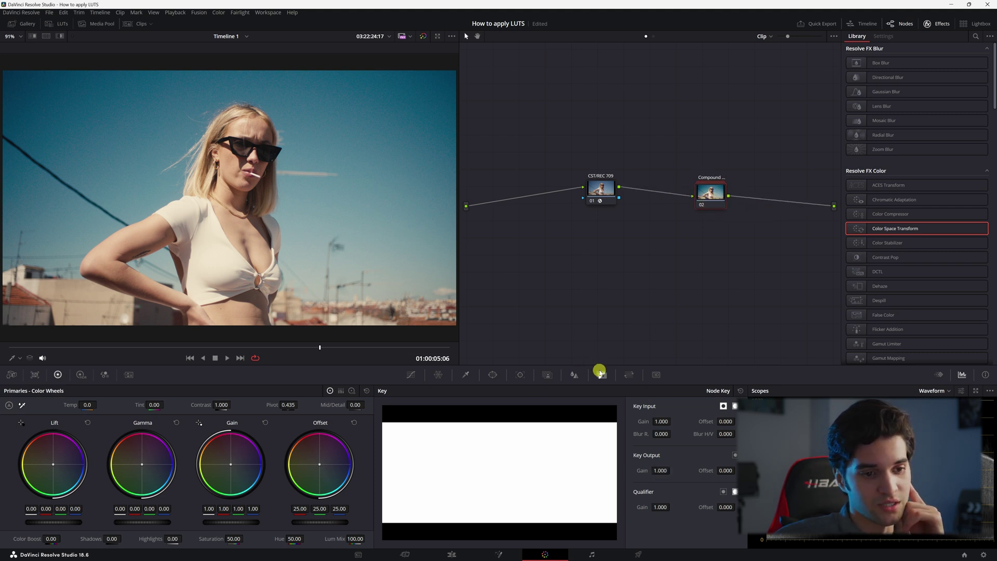
# Lower the compound node's Key Output Gain to 0.403 and move it and the CST node together.
pyautogui.moveTo(660, 469); pyautogui.dragTo(628, 470)
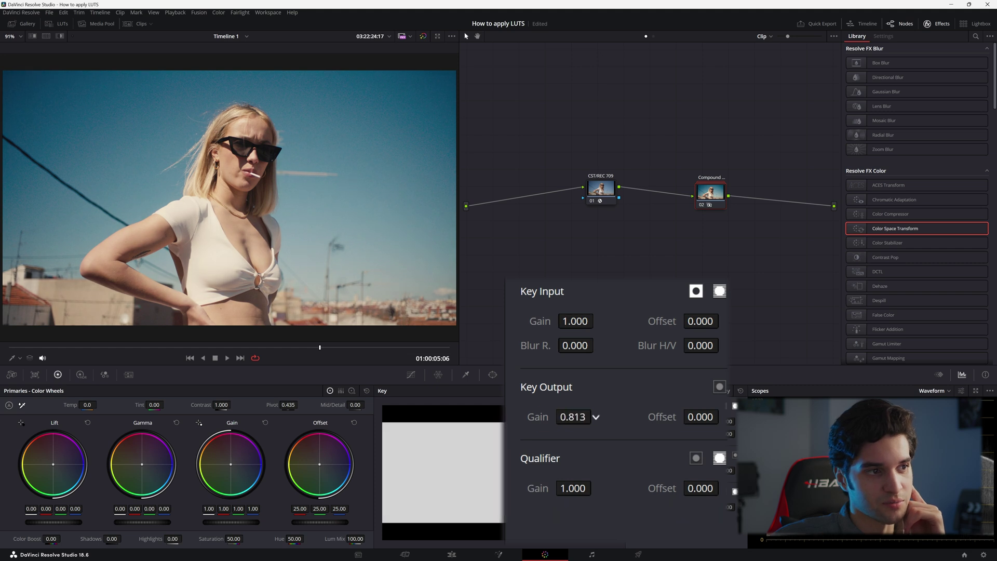
pyautogui.doubleClick(539, 421)
pyautogui.moveTo(556, 418); pyautogui.dragTo(399, 416)
pyautogui.moveTo(514, 467); pyautogui.dragTo(420, 469)
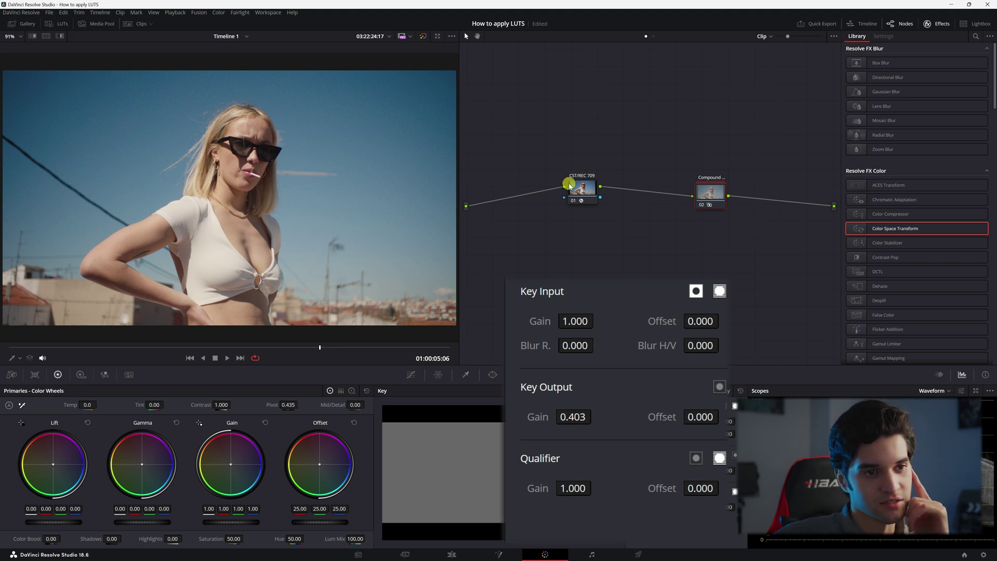
pyautogui.moveTo(719, 196); pyautogui.dragTo(686, 195)
pyautogui.click(595, 191)
pyautogui.moveTo(594, 191); pyautogui.dragTo(644, 196)
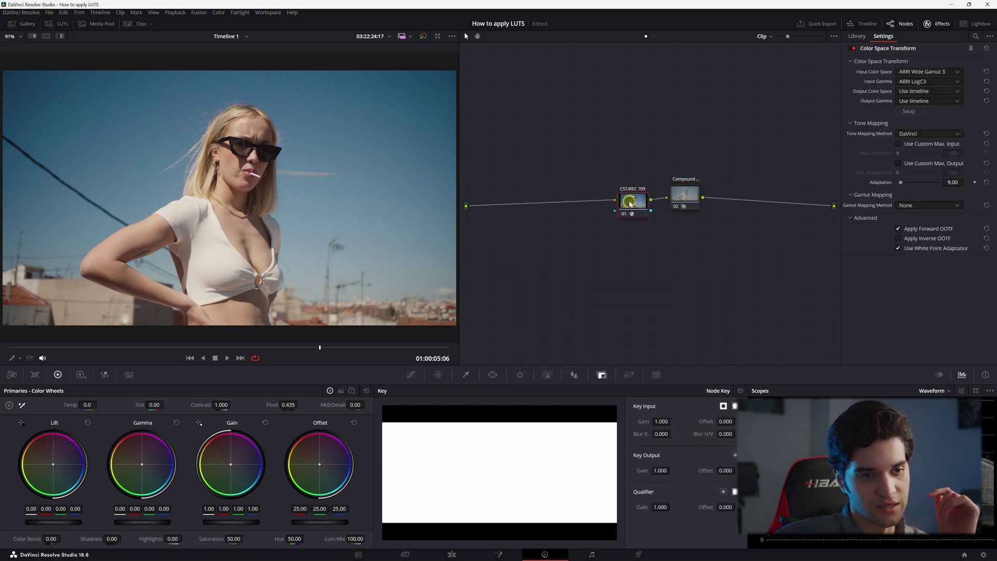
# Reset the compound node's key output gain to 1.000.
pyautogui.click(688, 195)
pyautogui.click(740, 391)
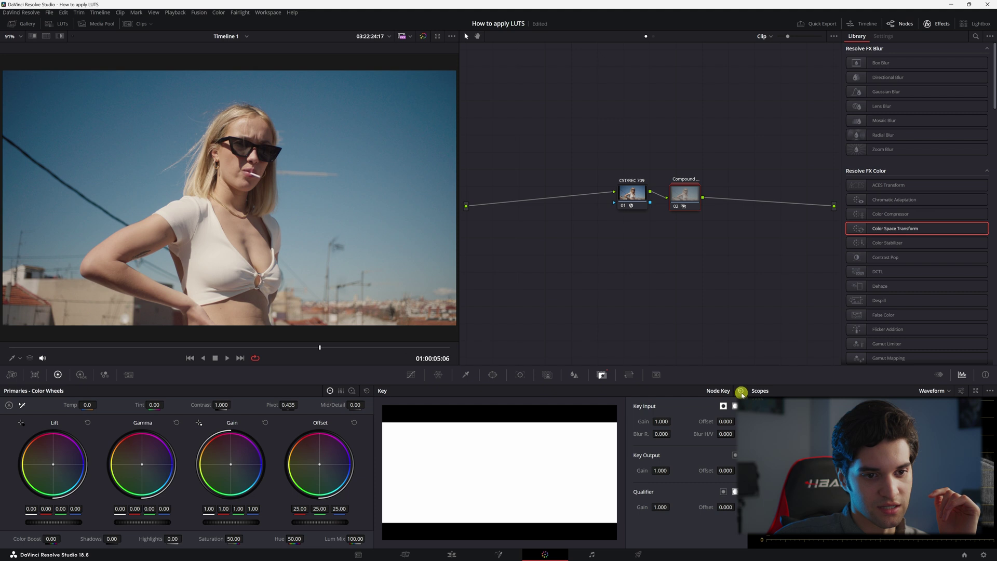
pyautogui.moveTo(613, 193); pyautogui.dragTo(673, 194)
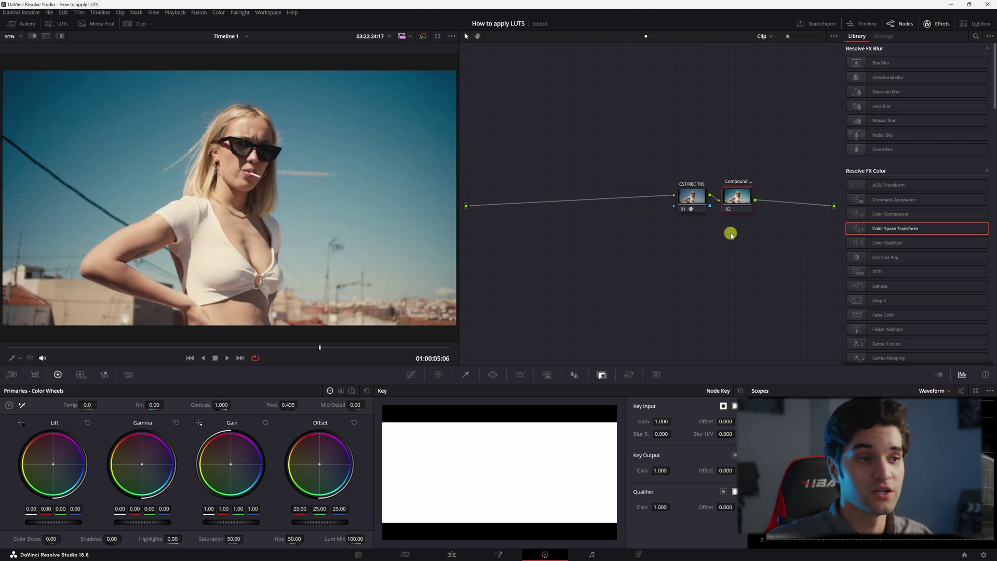
# Add three serial nodes before the CST node and raise the first node's Gain to 1.08.
pyautogui.click(690, 201)
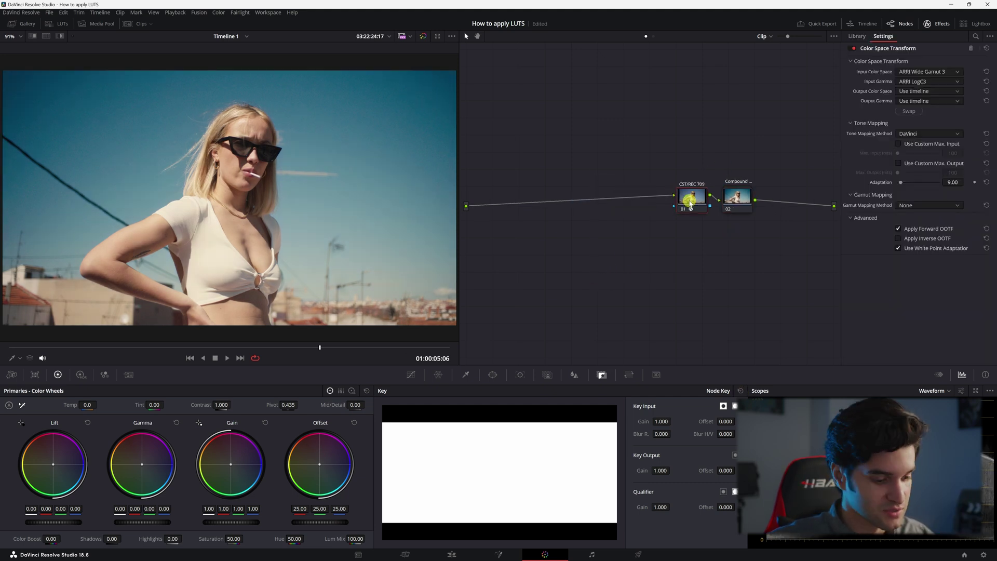
pyautogui.hotkey('shift', 's')
pyautogui.hotkey('shift', 's')
pyautogui.hotkey('shift', 's')
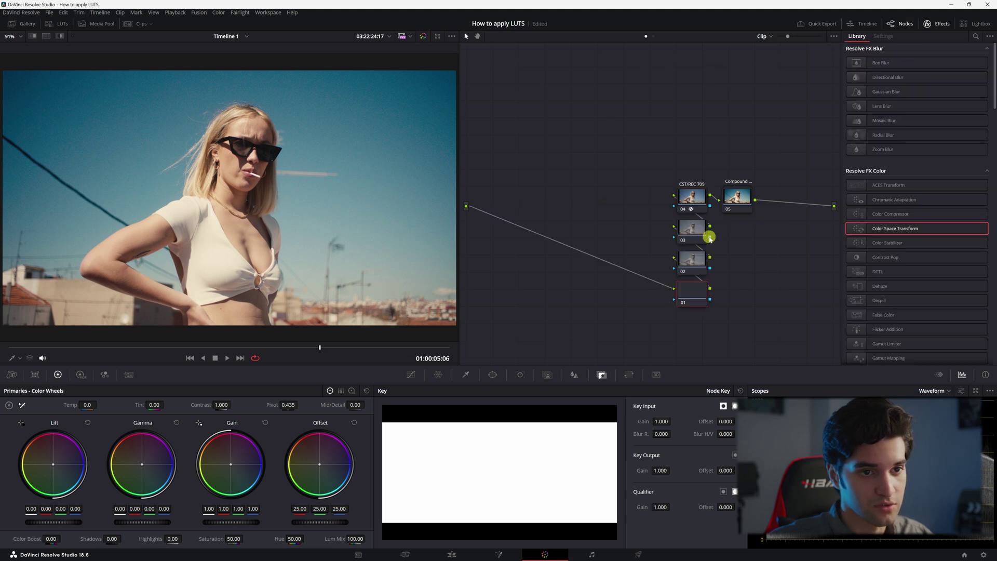
pyautogui.moveTo(698, 262); pyautogui.dragTo(609, 213)
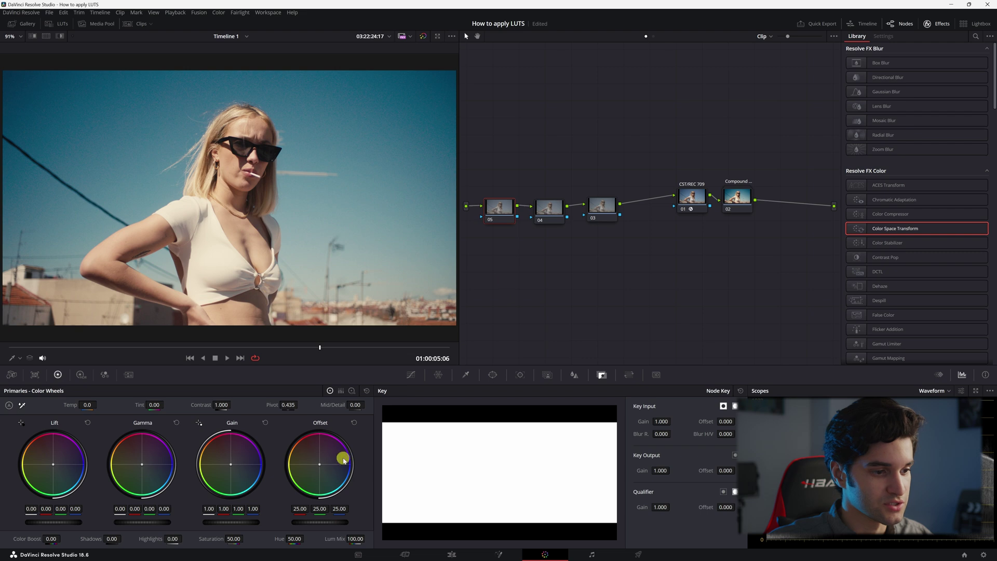
pyautogui.moveTo(230, 524)
pyautogui.mouseDown()
pyautogui.moveTo(263, 526)
pyautogui.moveTo(234, 524)
pyautogui.mouseUp()
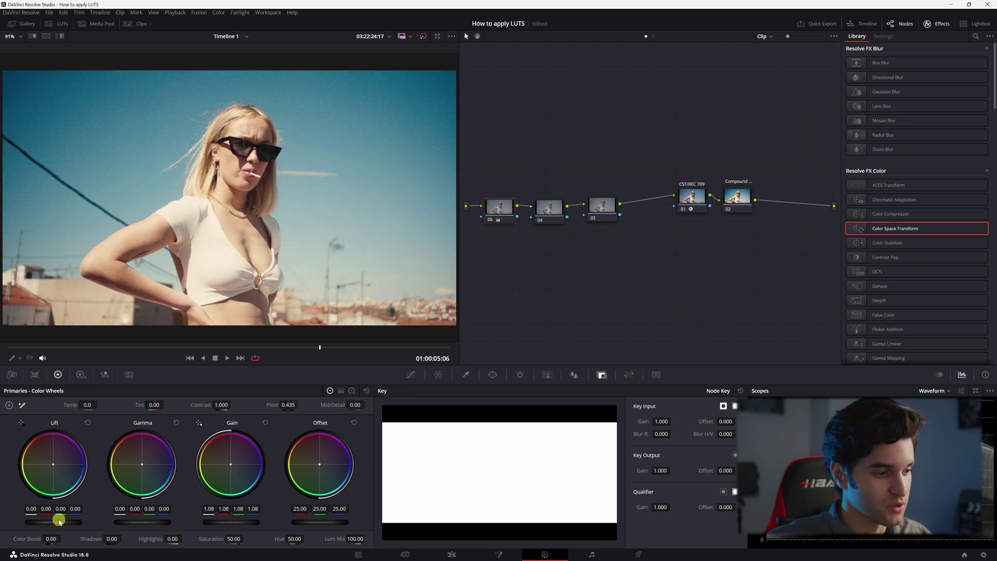
pyautogui.moveTo(59, 520)
pyautogui.mouseDown()
pyautogui.moveTo(29, 521)
pyautogui.moveTo(47, 521)
pyautogui.mouseUp()
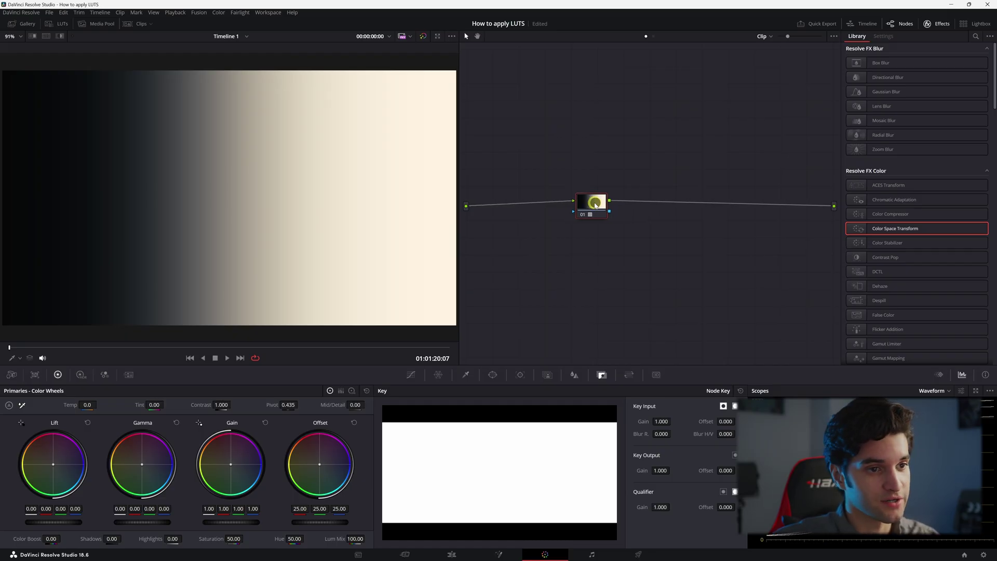
# Add a Grey Scale generator to track V1 on the Edit page.
pyautogui.moveTo(595, 206); pyautogui.dragTo(580, 208)
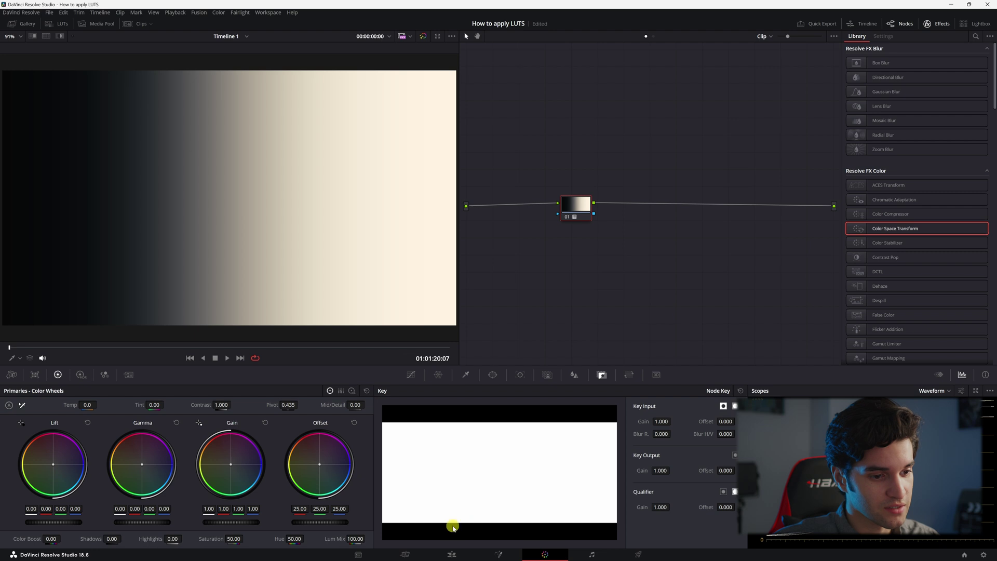
pyautogui.click(451, 553)
pyautogui.moveTo(200, 106); pyautogui.dragTo(507, 412)
# Turn the Grey Scale clip into Compound Clip 2, park the playhead on it, and return to Color.
pyautogui.rightClick(508, 414)
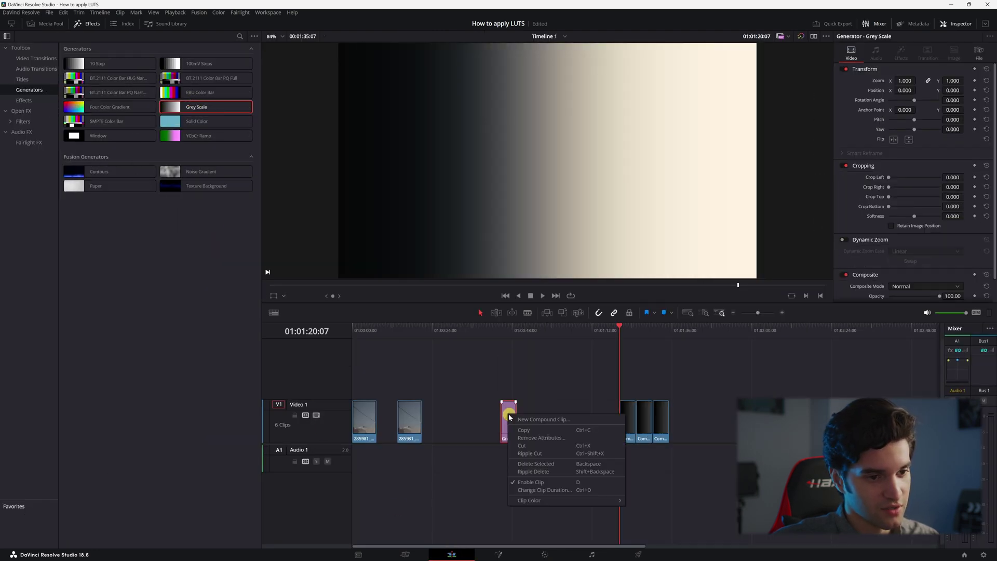
pyautogui.click(543, 419)
pyautogui.click(553, 298)
pyautogui.moveTo(508, 418); pyautogui.dragTo(518, 418)
pyautogui.click(510, 329)
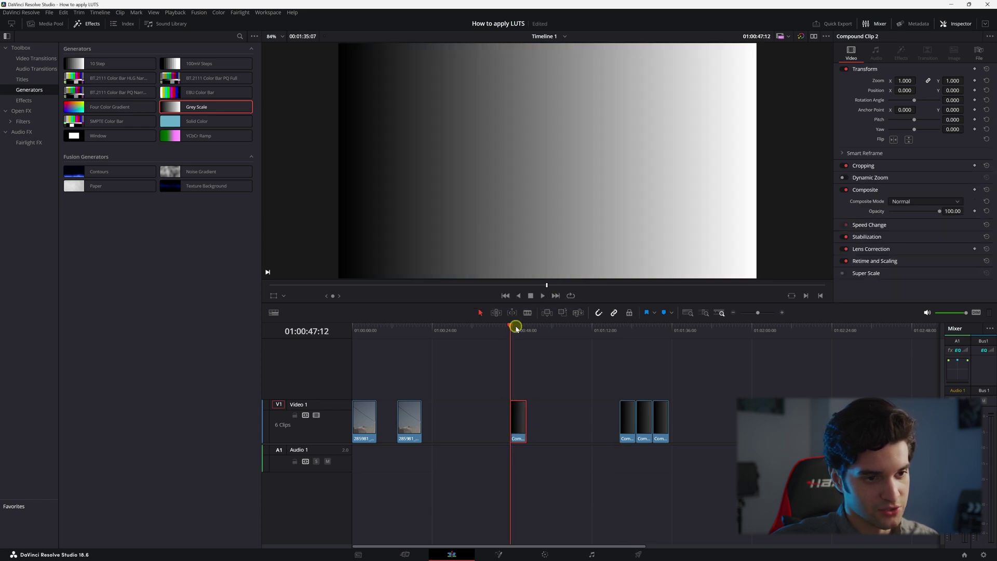
pyautogui.click(551, 555)
pyautogui.moveTo(509, 108); pyautogui.dragTo(534, 133)
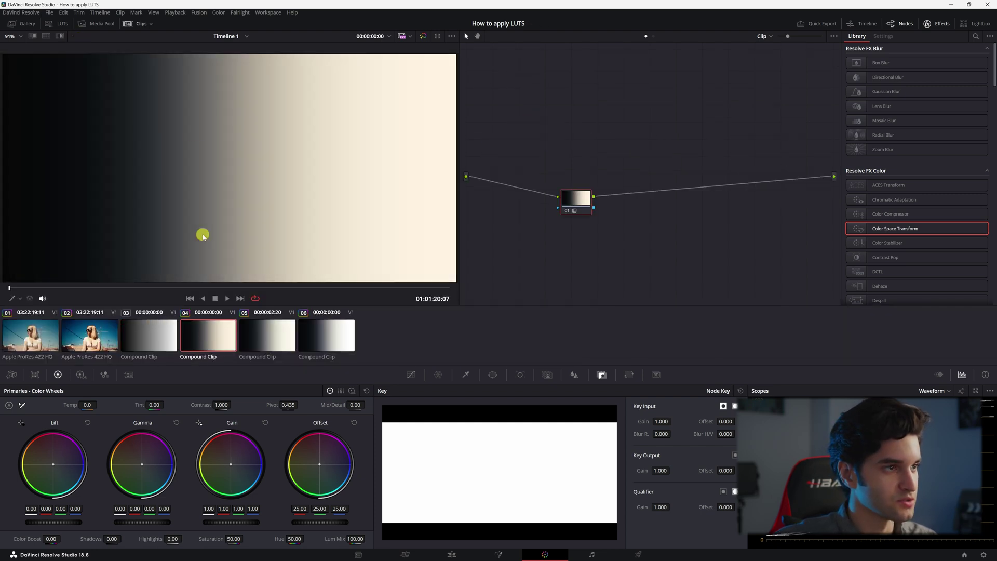
# Hide the clip thumbnail strip and nudge node 01 to a new spot in the node graph.
pyautogui.click(143, 25)
pyautogui.moveTo(580, 207)
pyautogui.mouseDown()
pyautogui.moveTo(574, 198)
pyautogui.moveTo(551, 201)
pyautogui.moveTo(568, 209)
pyautogui.moveTo(567, 199)
pyautogui.mouseUp()
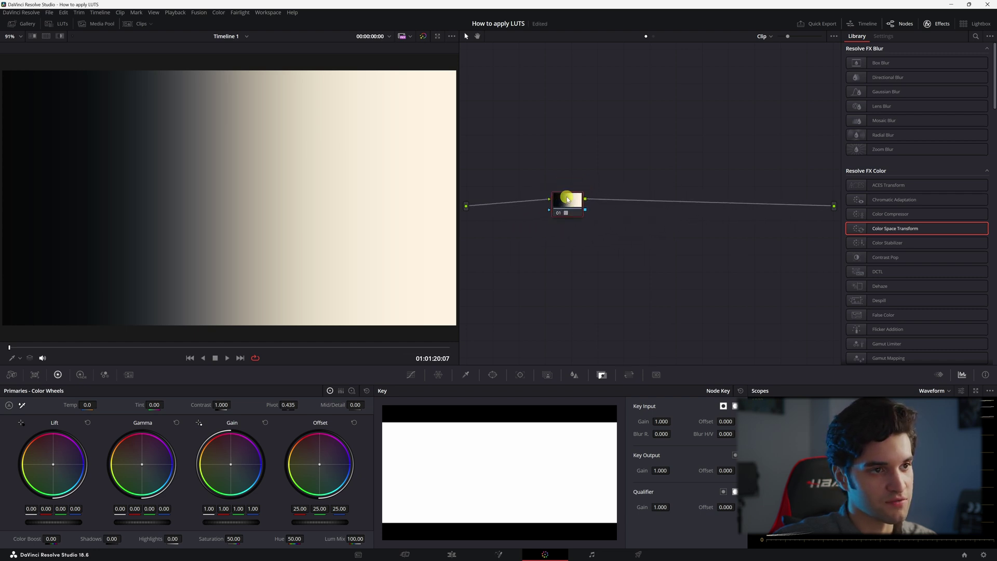